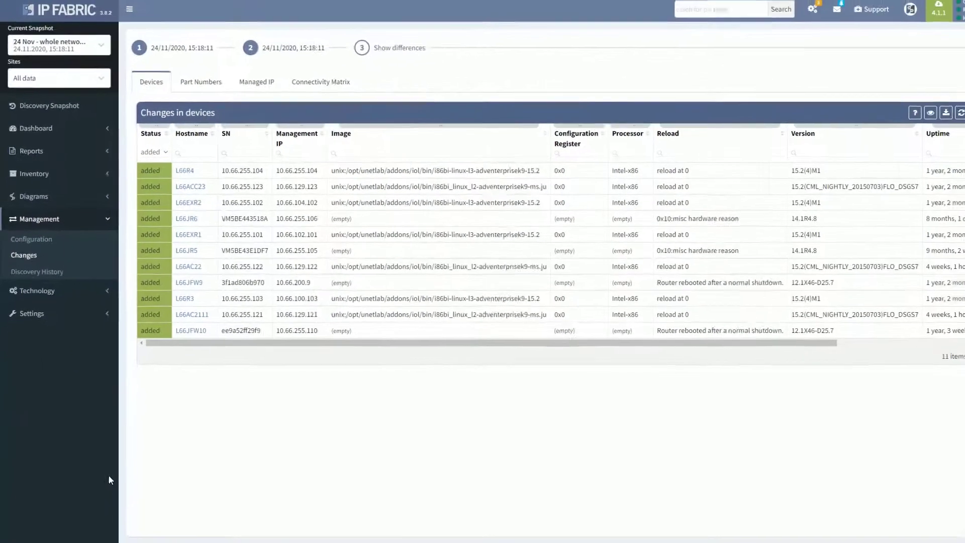
- Bring up Webhook-demo's edit view from Settings > Webhooks, showing its listener URL and deliveries
{"action": "left_click", "coordinate": [30, 310]}
{"action": "left_click", "coordinate": [26, 375]}
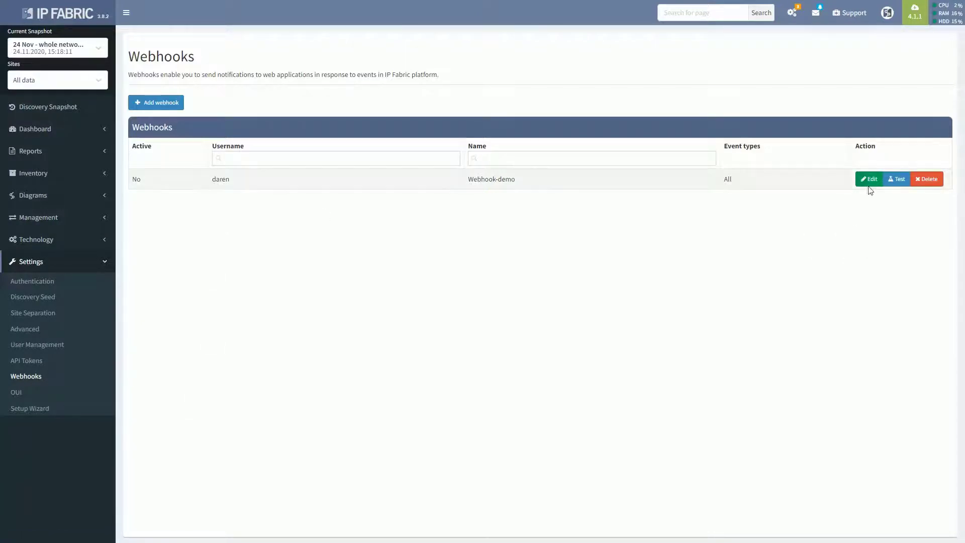
{"action": "left_click", "coordinate": [869, 179]}
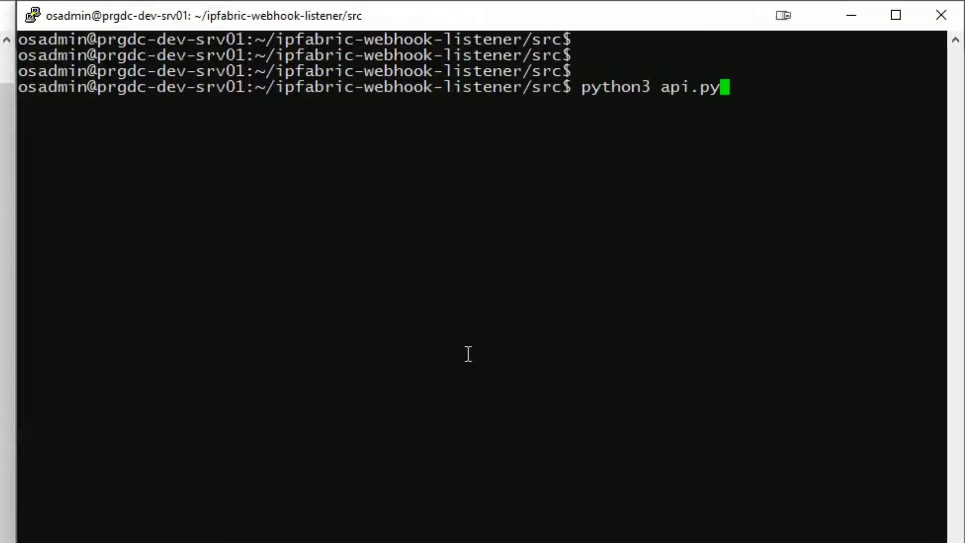
- Run python3 api.py so Uvicorn serves the webhook listener on port 8000
{"action": "key", "text": "Return"}
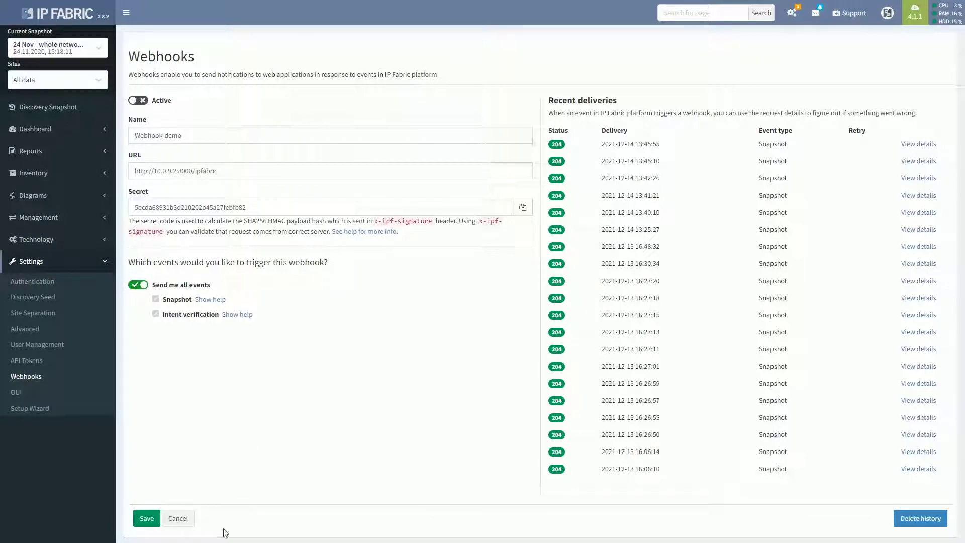
- Save Webhook-demo and fire a test Snapshot discover event at the listener
{"action": "left_click", "coordinate": [163, 521]}
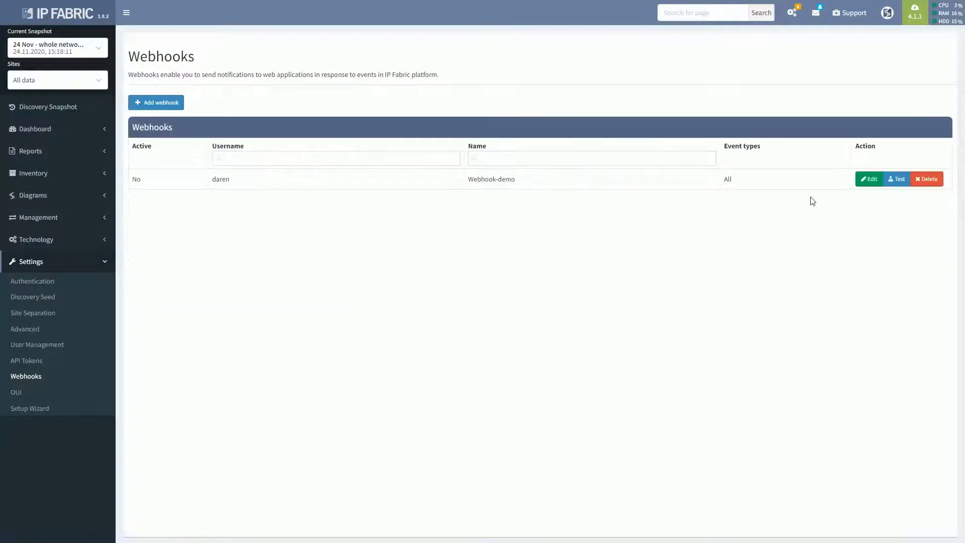
{"action": "left_click", "coordinate": [901, 177]}
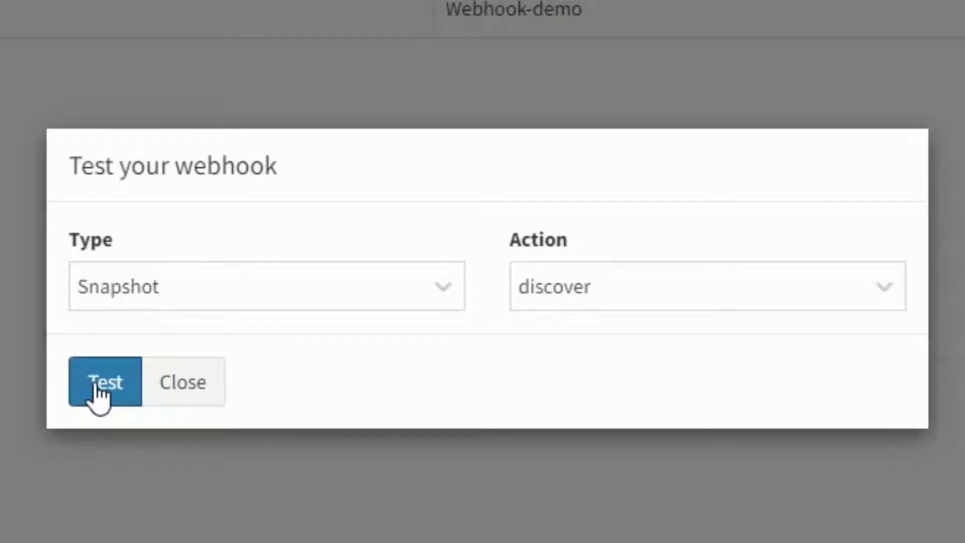
{"action": "left_click", "coordinate": [99, 384]}
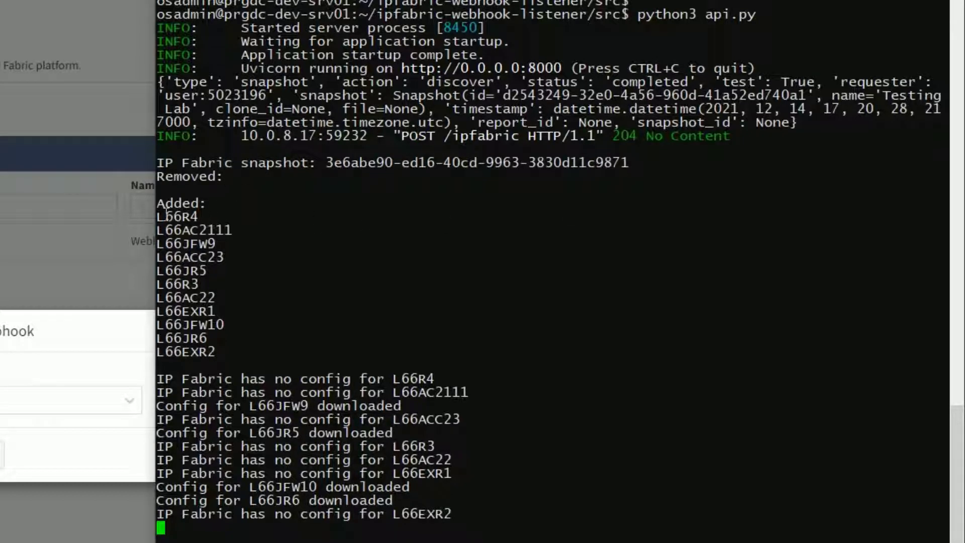
{"action": "mouse_move", "coordinate": [158, 216]}
{"action": "left_mouse_down"}
{"action": "mouse_move", "coordinate": [224, 326]}
{"action": "mouse_move", "coordinate": [217, 352]}
{"action": "left_mouse_up"}
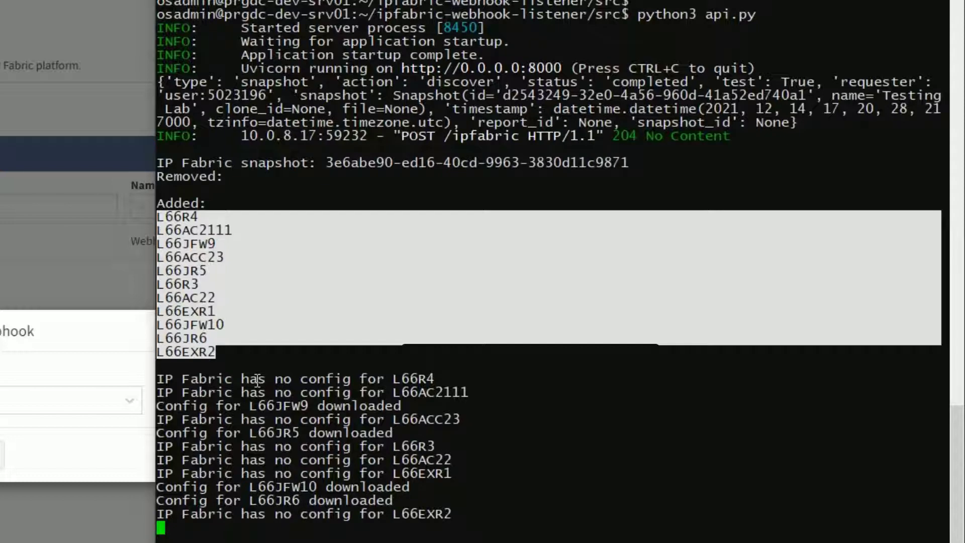
{"action": "left_click", "coordinate": [278, 352]}
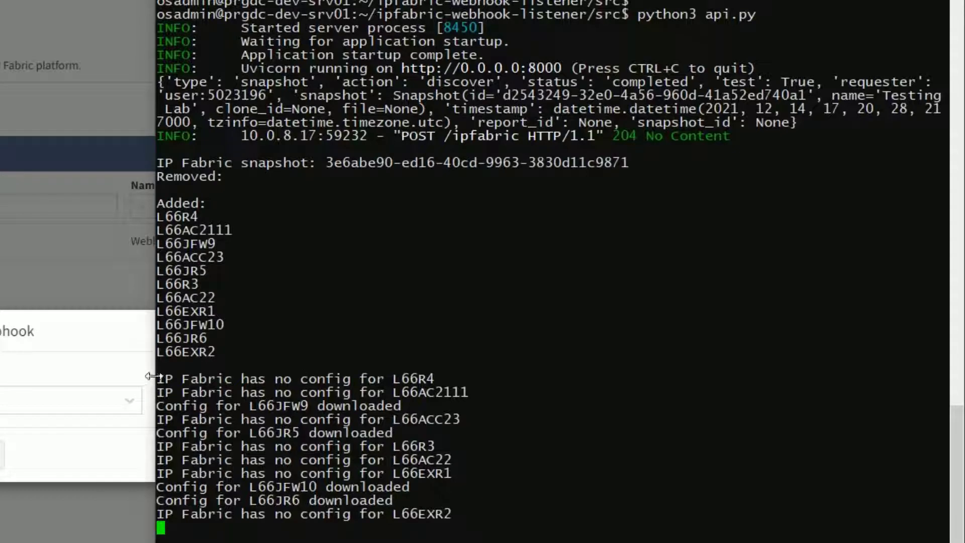
{"action": "mouse_move", "coordinate": [157, 378]}
{"action": "left_mouse_down"}
{"action": "mouse_move", "coordinate": [368, 433]}
{"action": "mouse_move", "coordinate": [453, 514]}
{"action": "left_mouse_up"}
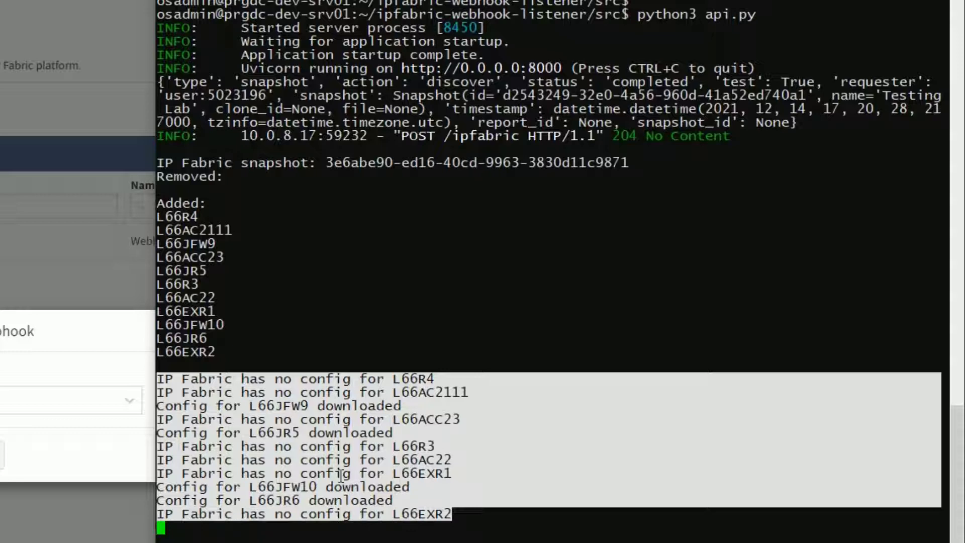
{"action": "left_click_drag", "start_coordinate": [284, 406], "coordinate": [317, 406]}
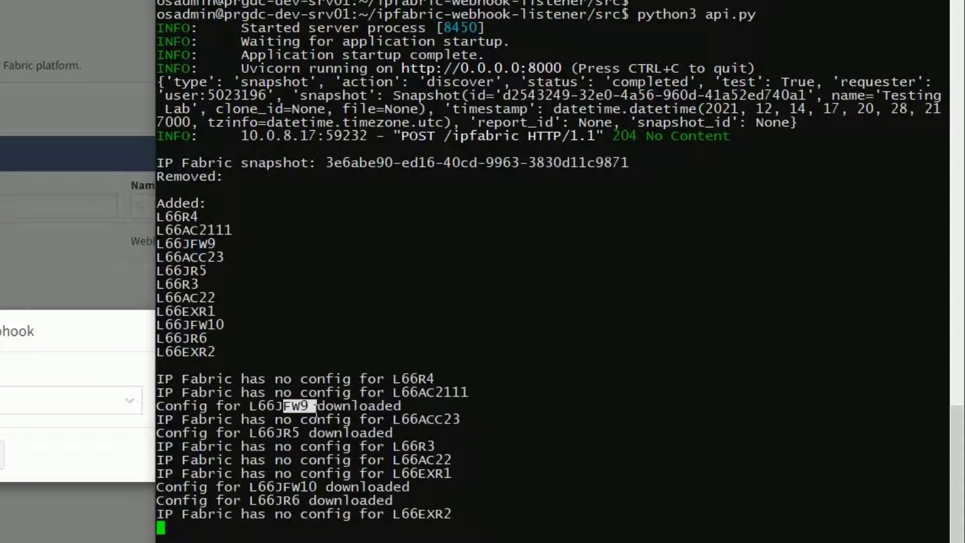
{"action": "left_click_drag", "start_coordinate": [273, 486], "coordinate": [319, 486]}
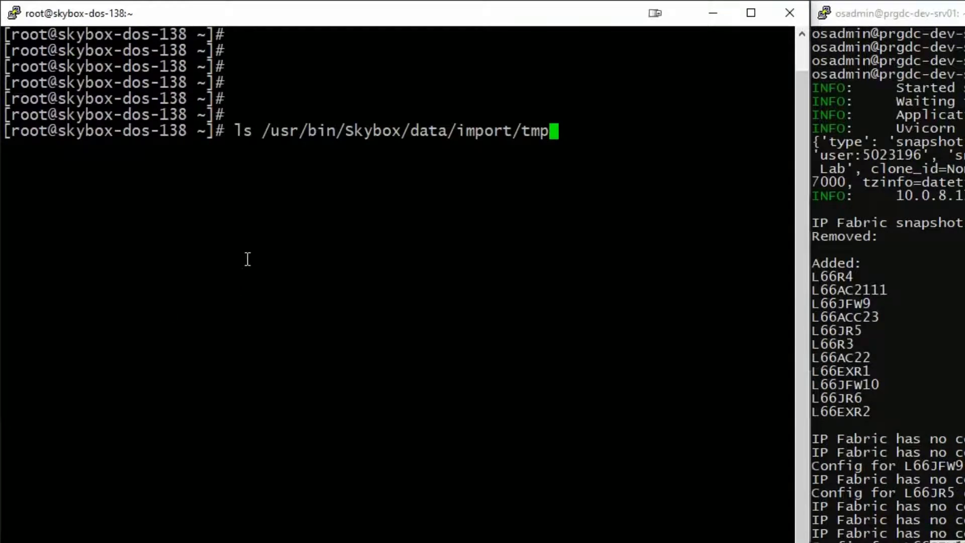
- List /usr/bin/Skybox/data/import/tmp to see the four L66 configs, then return to Skybox
{"action": "key", "text": "Return"}
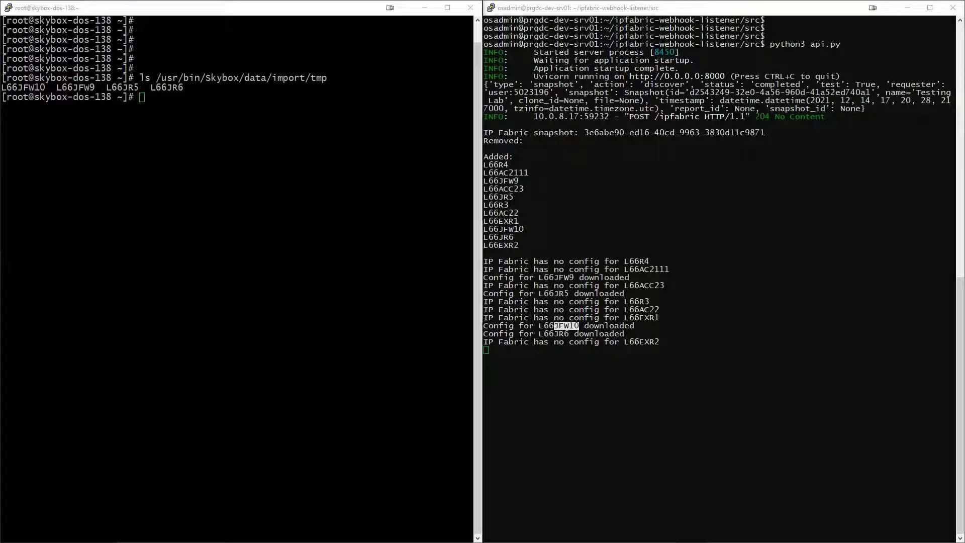
{"action": "key", "text": "alt+Tab"}
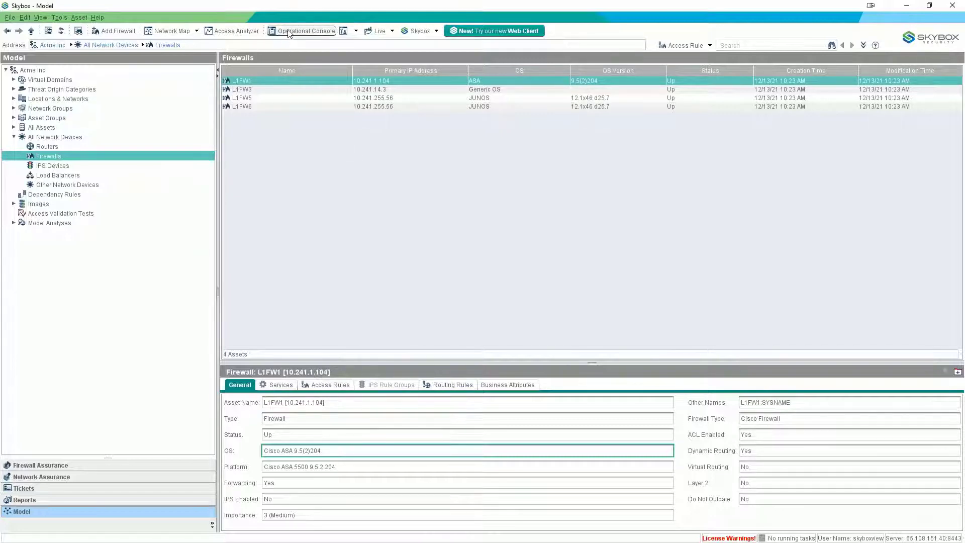
- Switch to the Operational Console's All Tasks list of 21 tasks
{"action": "left_click", "coordinate": [305, 30]}
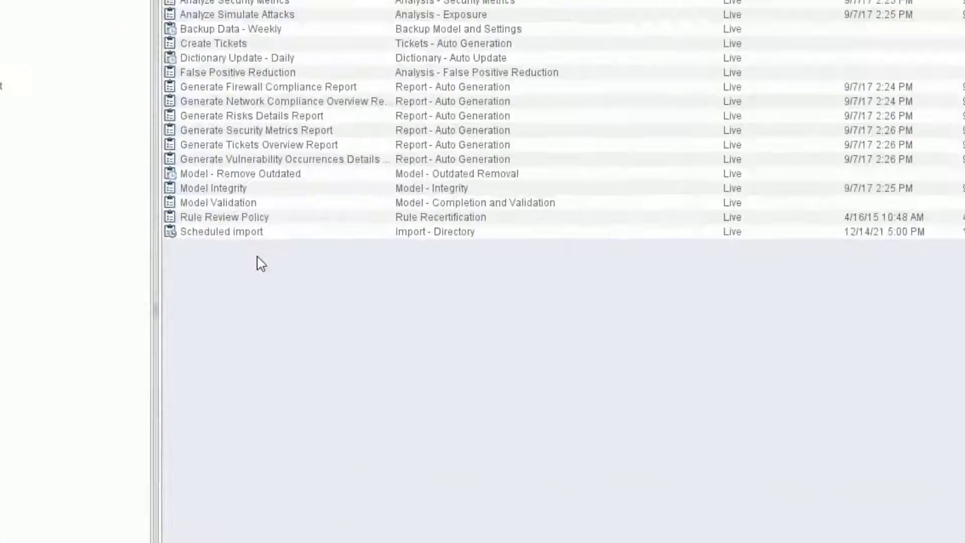
- Review the Scheduled import task's properties, checking its hourly Schedule and General settings
{"action": "left_click", "coordinate": [219, 232]}
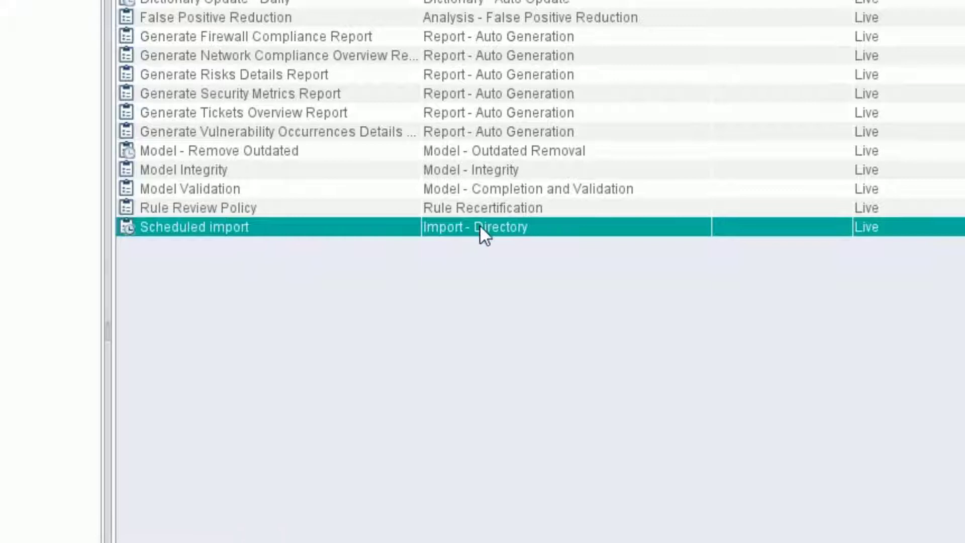
{"action": "double_click", "coordinate": [357, 223]}
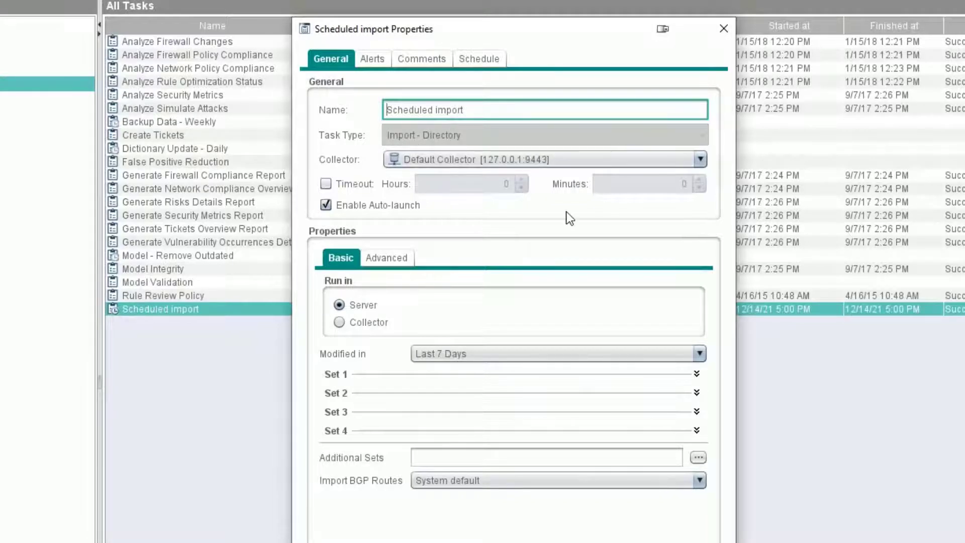
{"action": "left_click", "coordinate": [478, 59]}
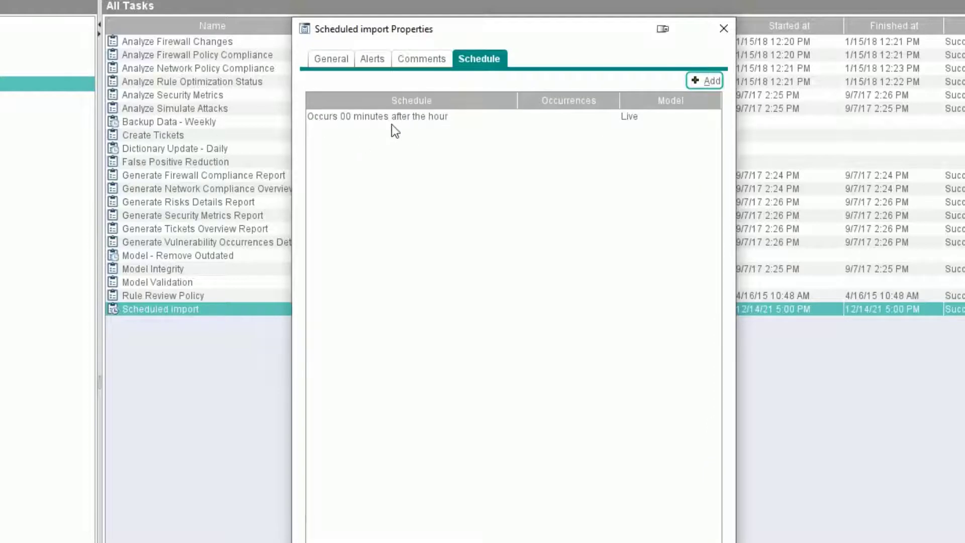
{"action": "left_click", "coordinate": [335, 62]}
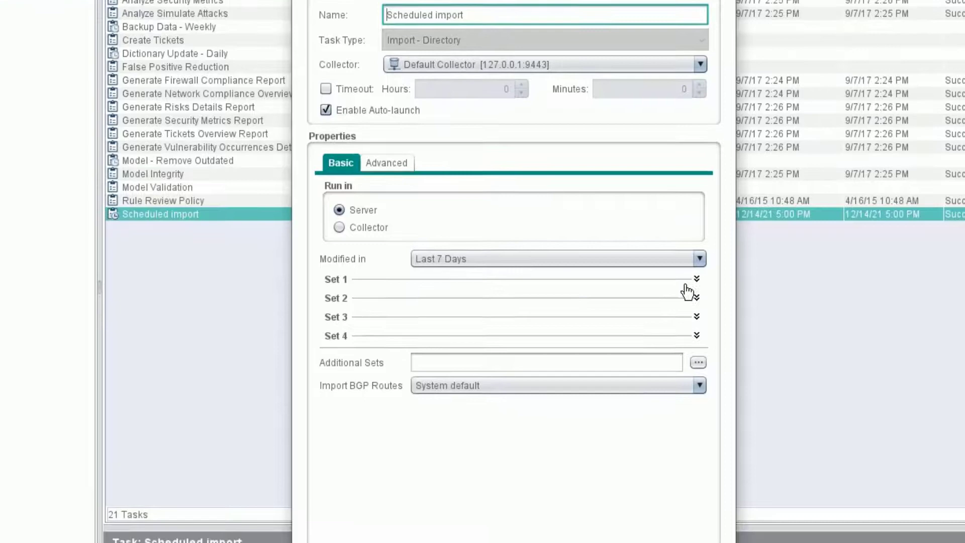
- Expand Set 1 and inspect its directory path /usr/bin/Skybox/data/import/tmp
{"action": "left_click", "coordinate": [696, 296]}
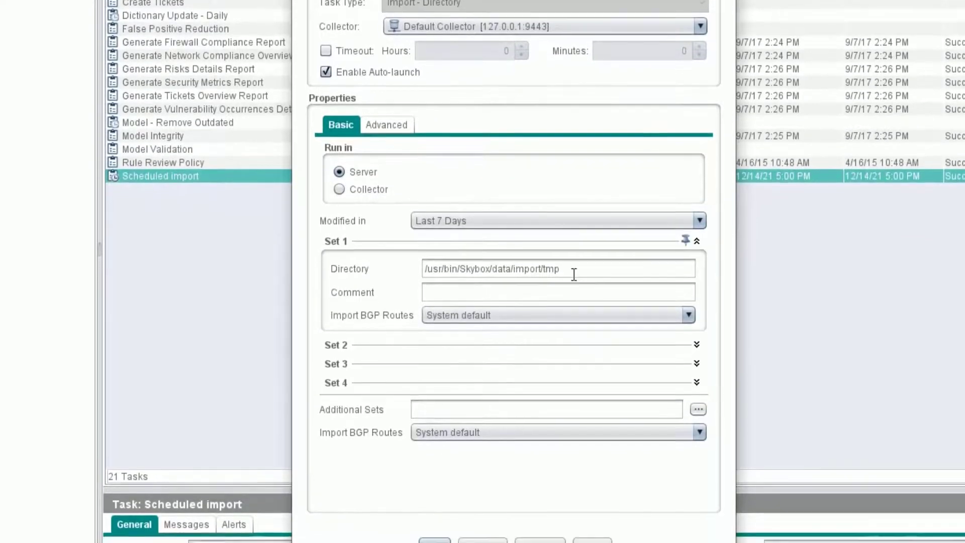
{"action": "left_click_drag", "start_coordinate": [531, 288], "coordinate": [439, 257]}
{"action": "key", "text": "Home"}
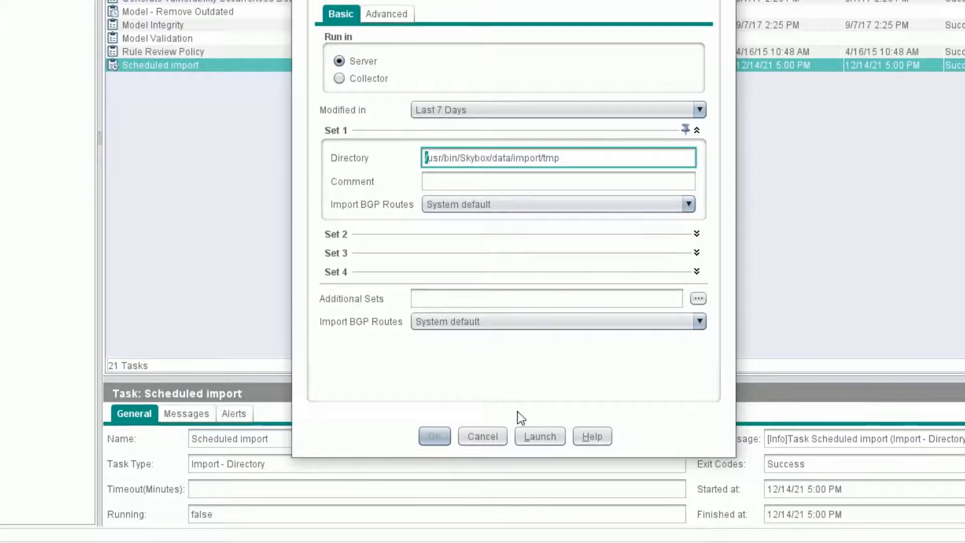
- Launch the Scheduled import immediately and follow its output messages to Success
{"action": "left_click", "coordinate": [541, 437]}
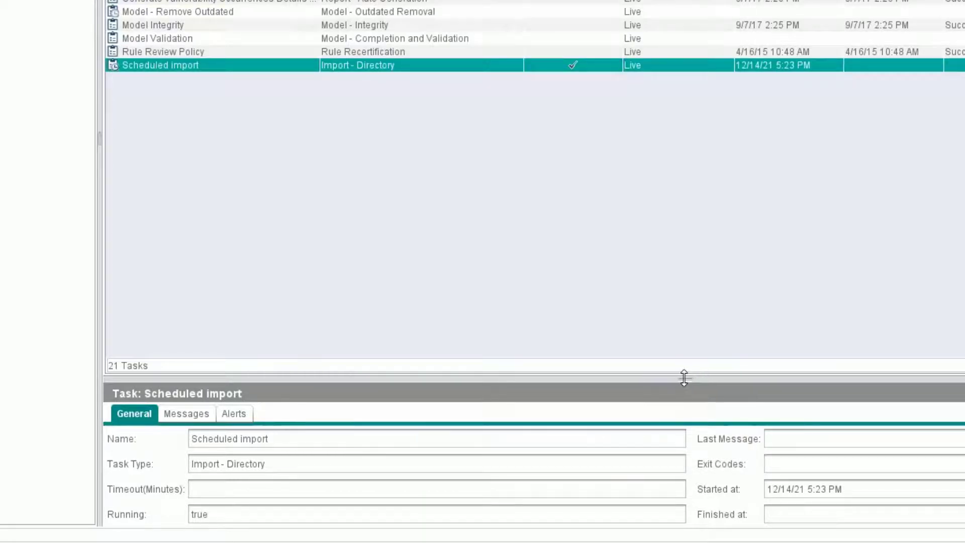
{"action": "left_click_drag", "start_coordinate": [687, 377], "coordinate": [693, 91]}
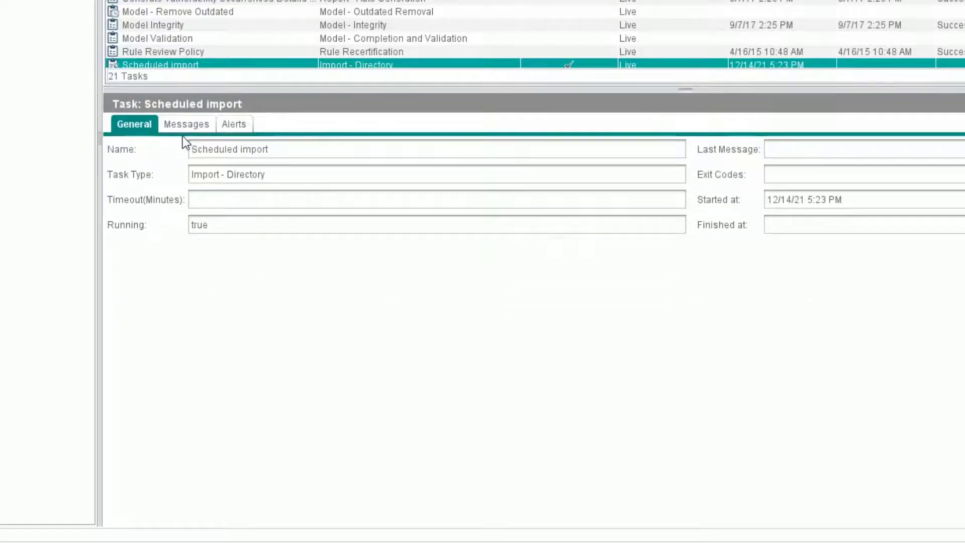
{"action": "left_click", "coordinate": [168, 126]}
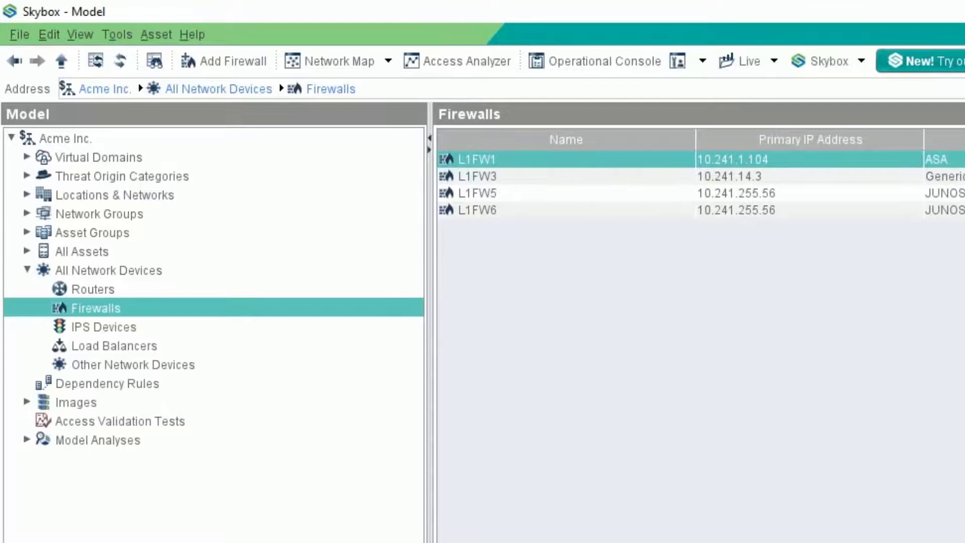
- Refresh the Model Firewalls view so L66JFW9 and L66JFW10 appear among six firewalls
{"action": "left_click", "coordinate": [121, 61]}
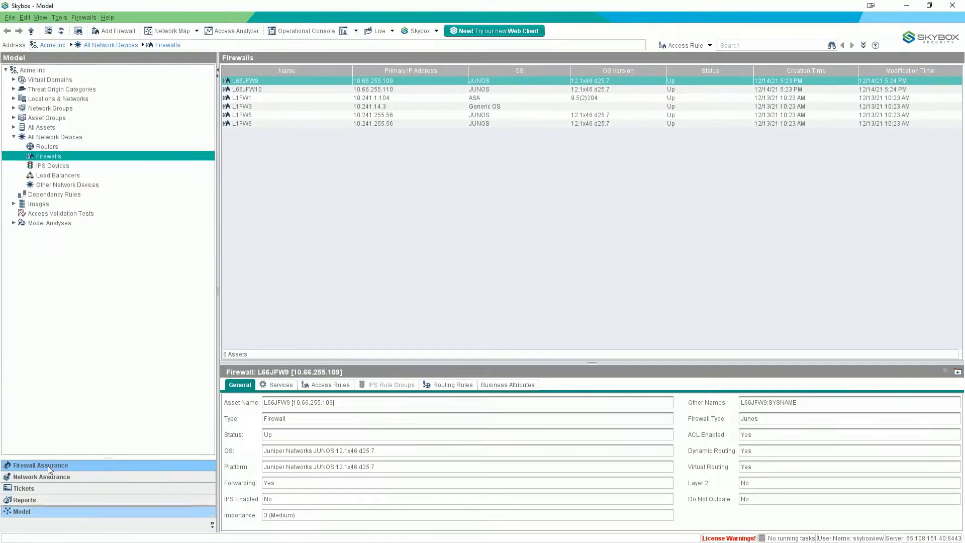
- In Firewall Assurance, expand L66JFW10's assurance views, visit Policy Compliance, return to All Firewalls
{"action": "left_click", "coordinate": [48, 466]}
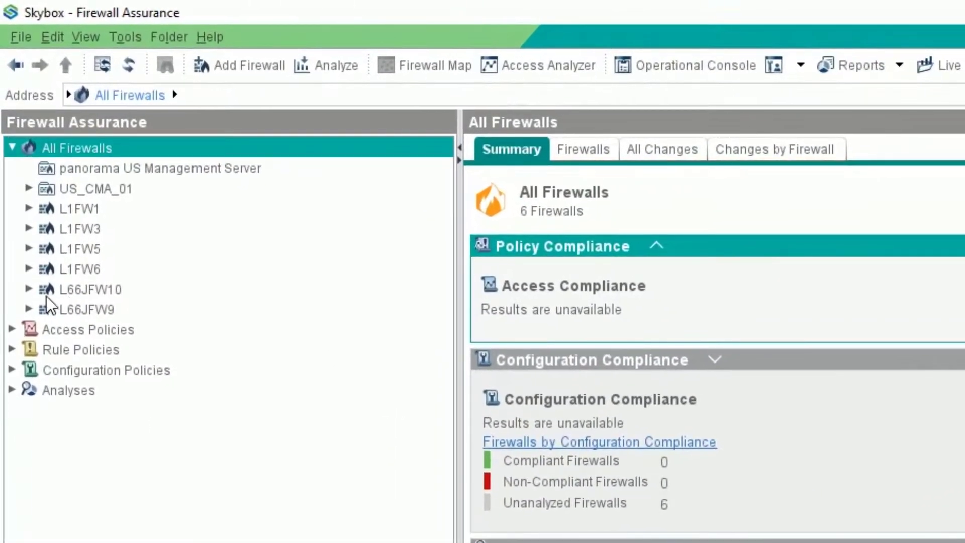
{"action": "left_click", "coordinate": [29, 290]}
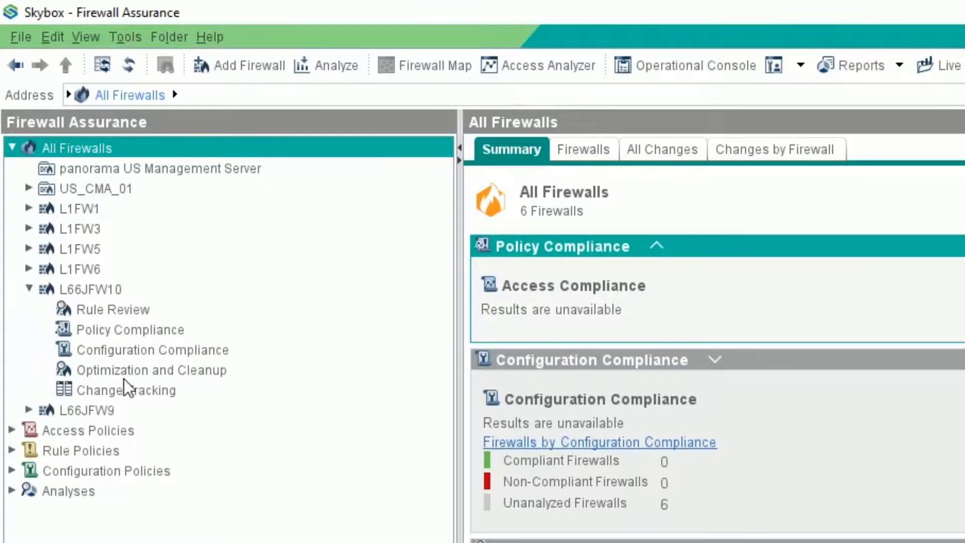
{"action": "left_click", "coordinate": [128, 330]}
{"action": "left_click", "coordinate": [73, 148]}
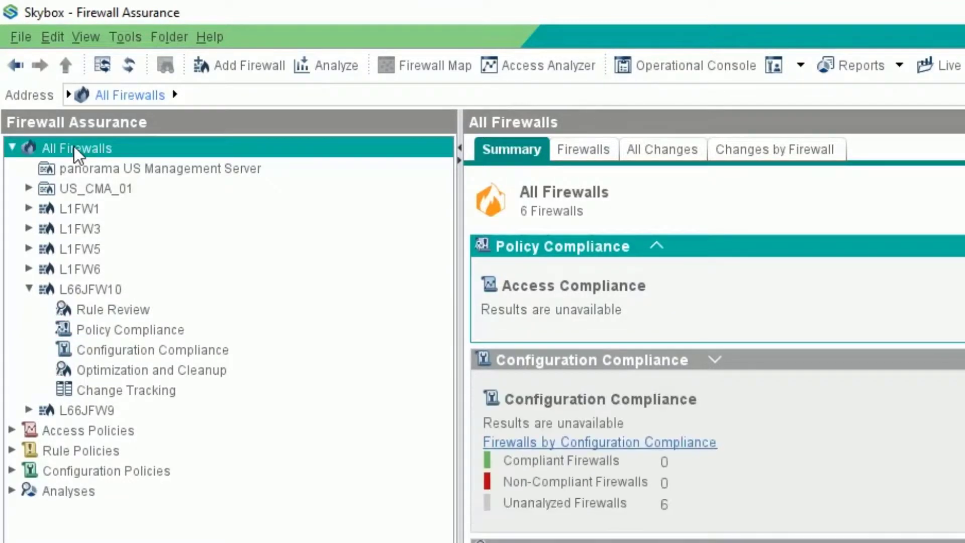